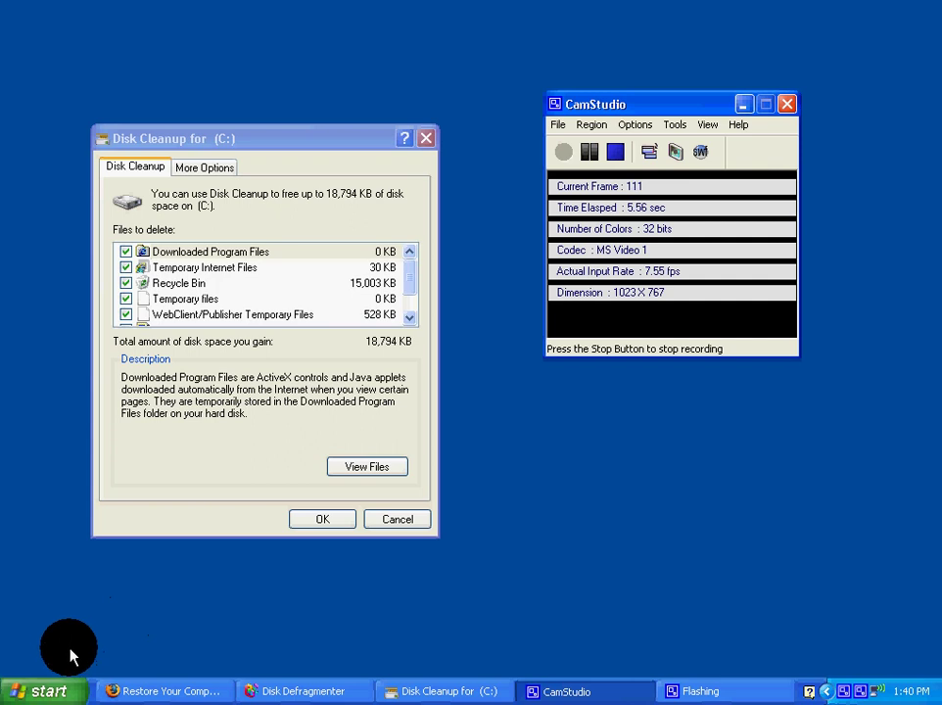
- Open Add or Remove Programs from Set Program Access and Defaults and show the installed programs list
left_click(29, 688)
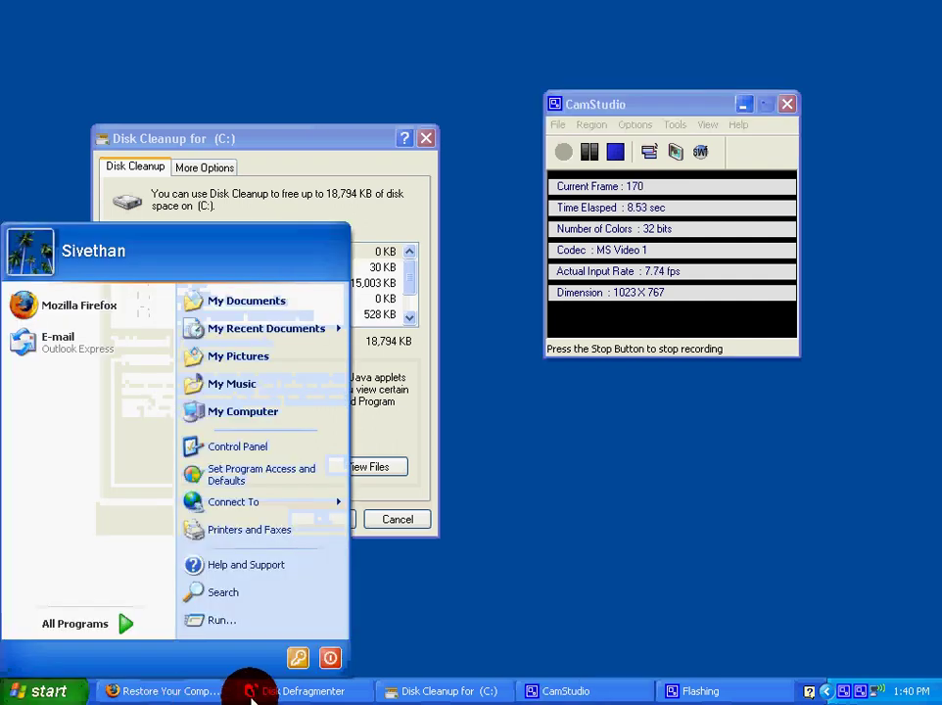
left_click(200, 482)
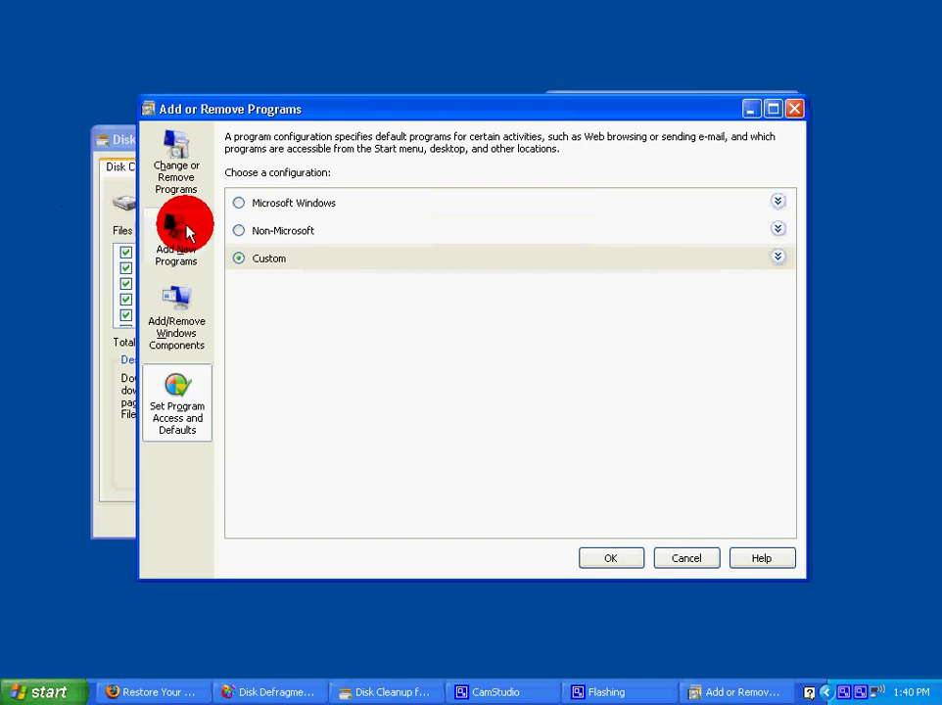
left_click(182, 231)
left_click(174, 168)
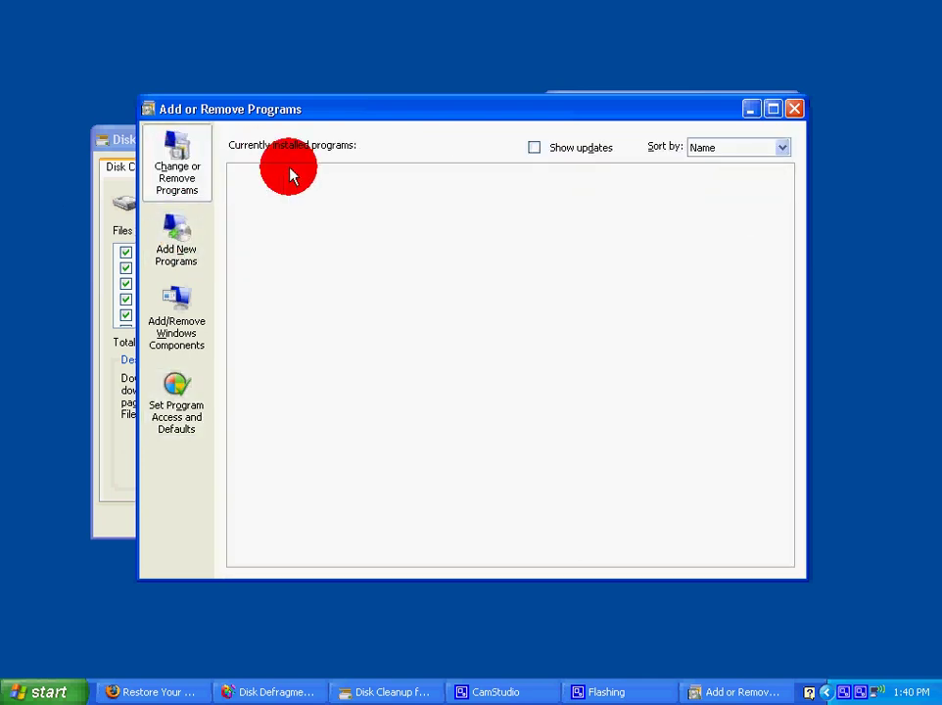
left_click_drag(338, 120, 327, 42)
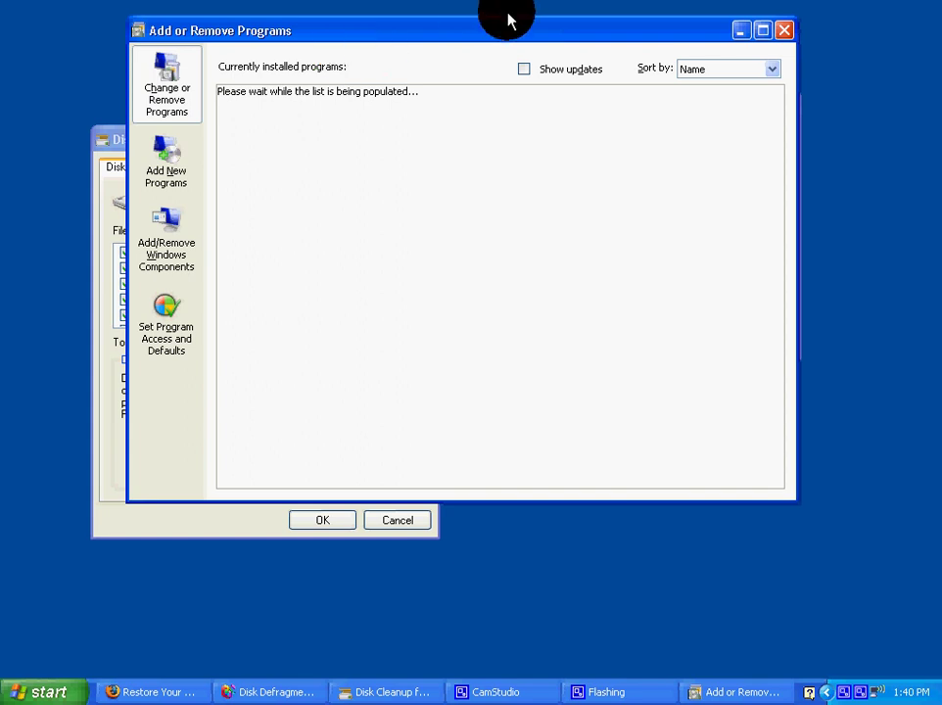
- Minimize Add or Remove Programs and navigate Start > All Programs > Accessories > System Tools
left_click(741, 30)
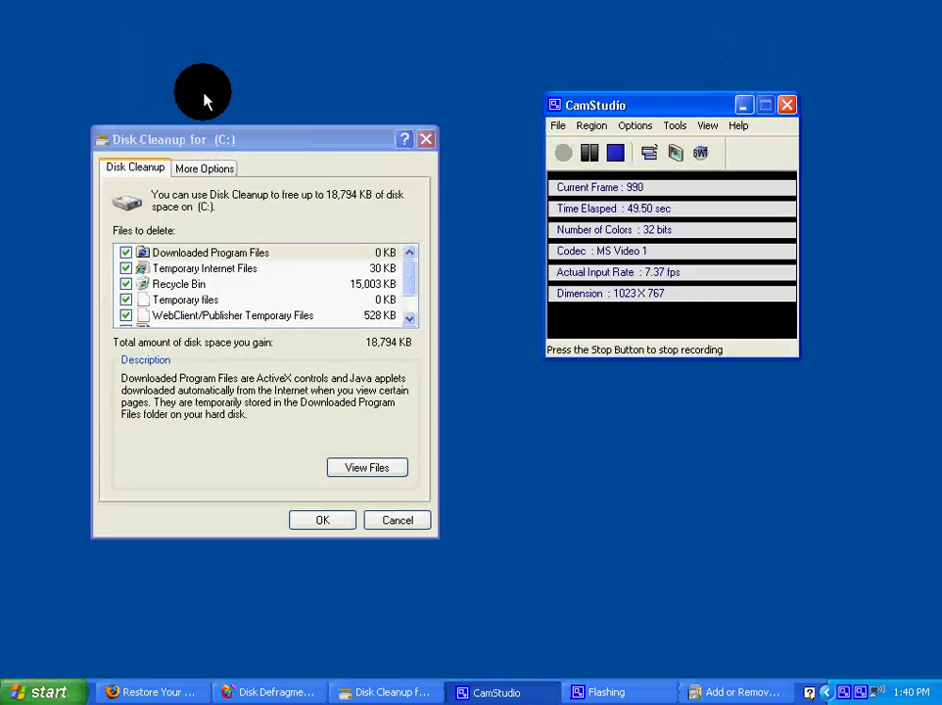
left_click(208, 142)
left_click(25, 691)
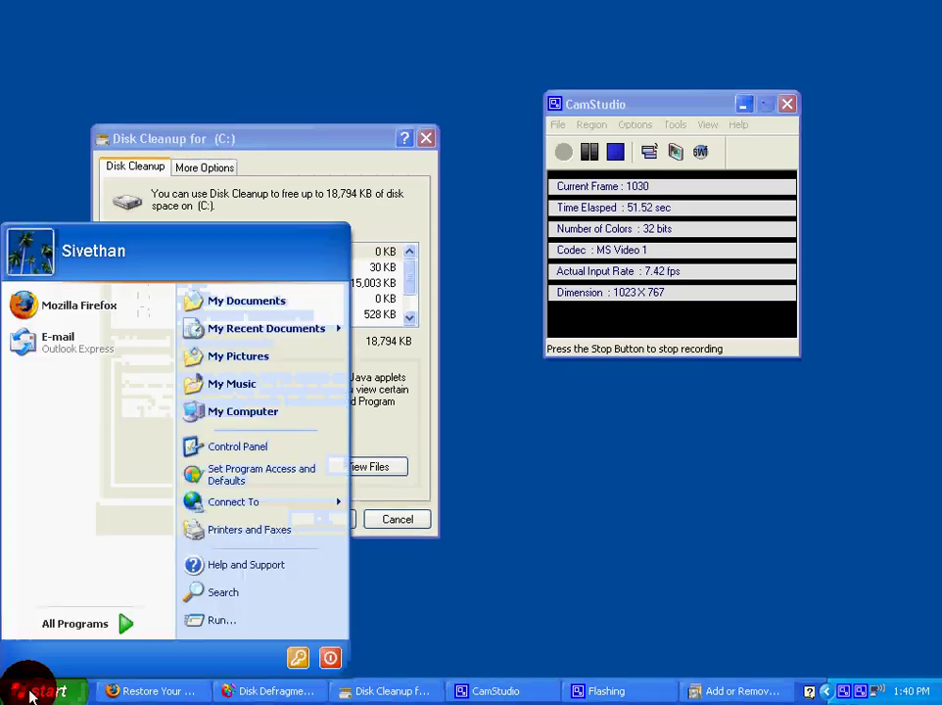
left_click(44, 632)
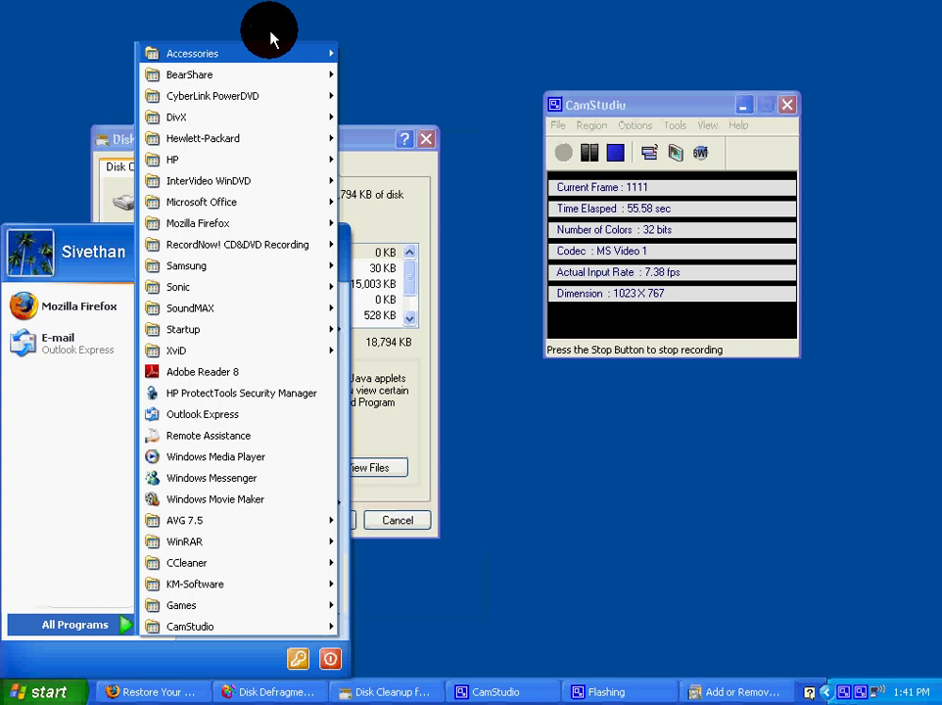
mouse_move(284, 53)
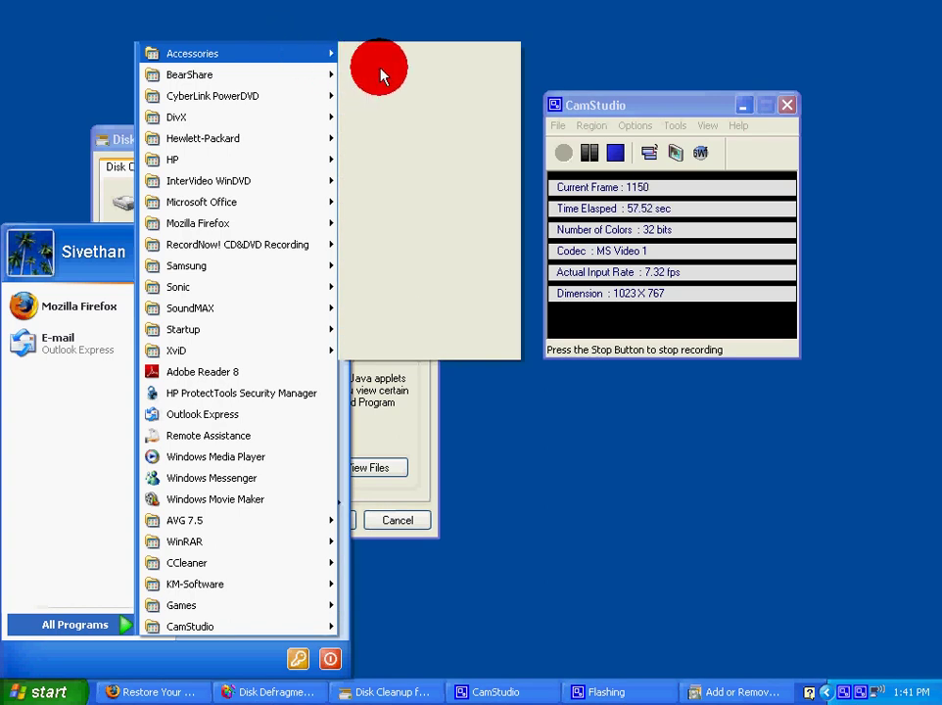
mouse_move(465, 116)
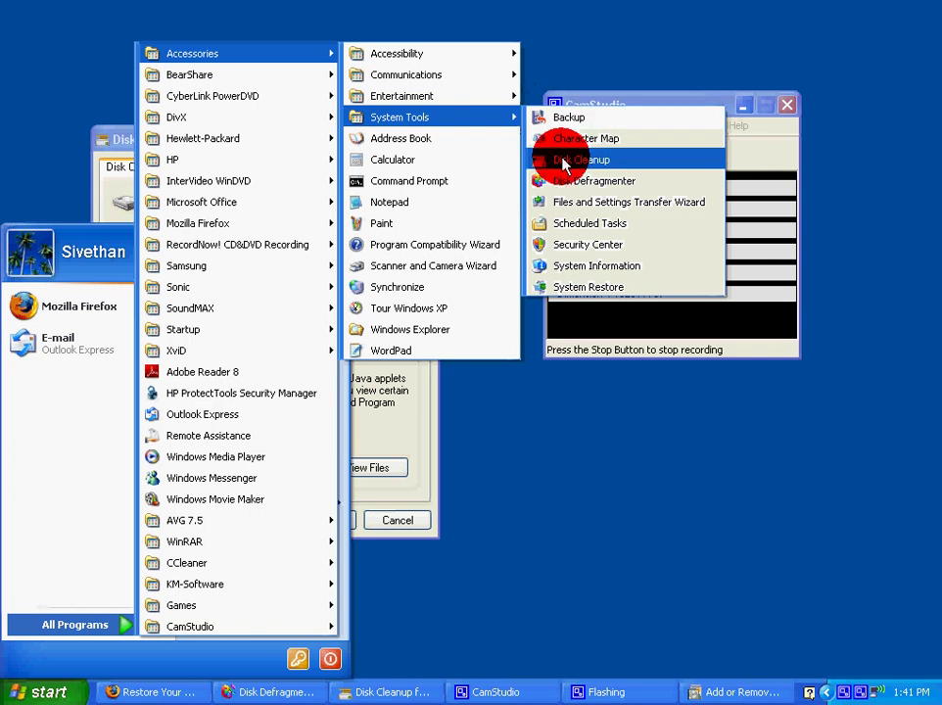
- Launch Disk Cleanup for drive C: and confirm deleting all the checked file categories
left_click(563, 162)
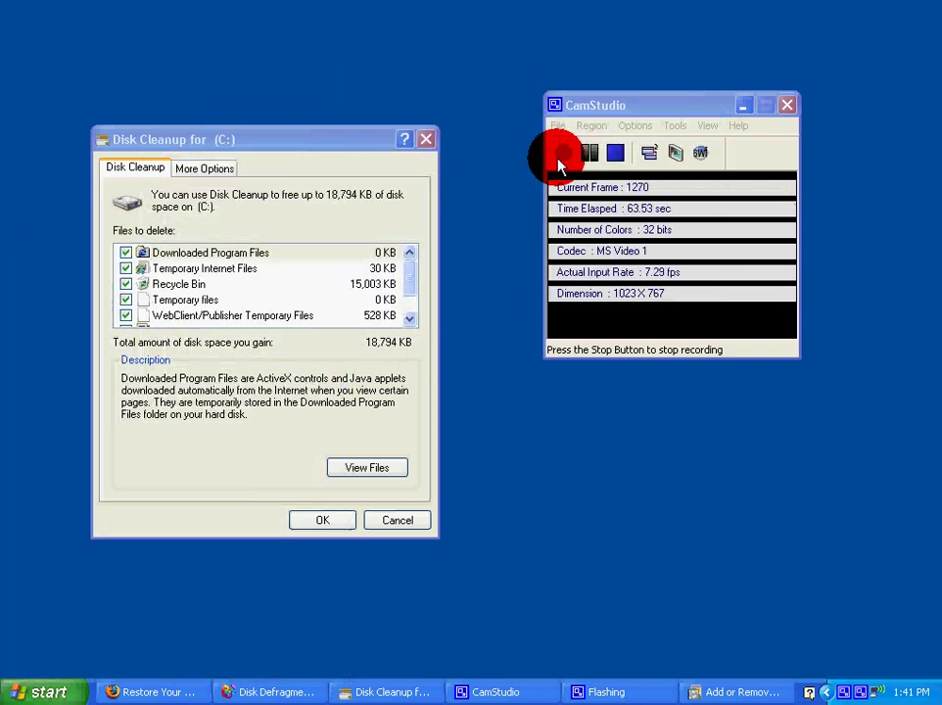
left_click_drag(326, 147, 371, 123)
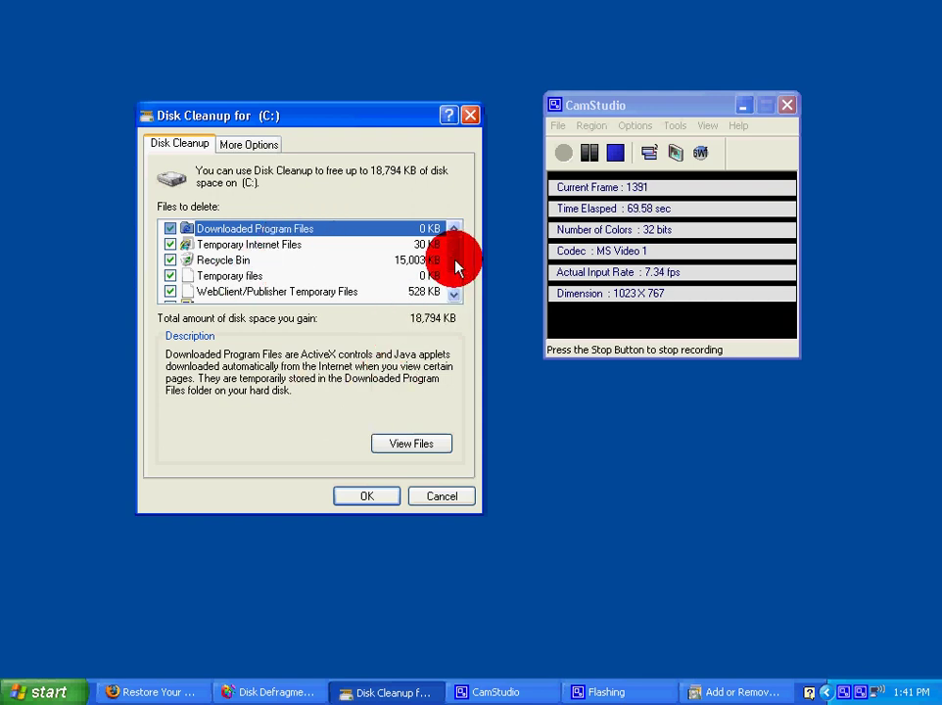
left_click_drag(455, 267, 452, 252)
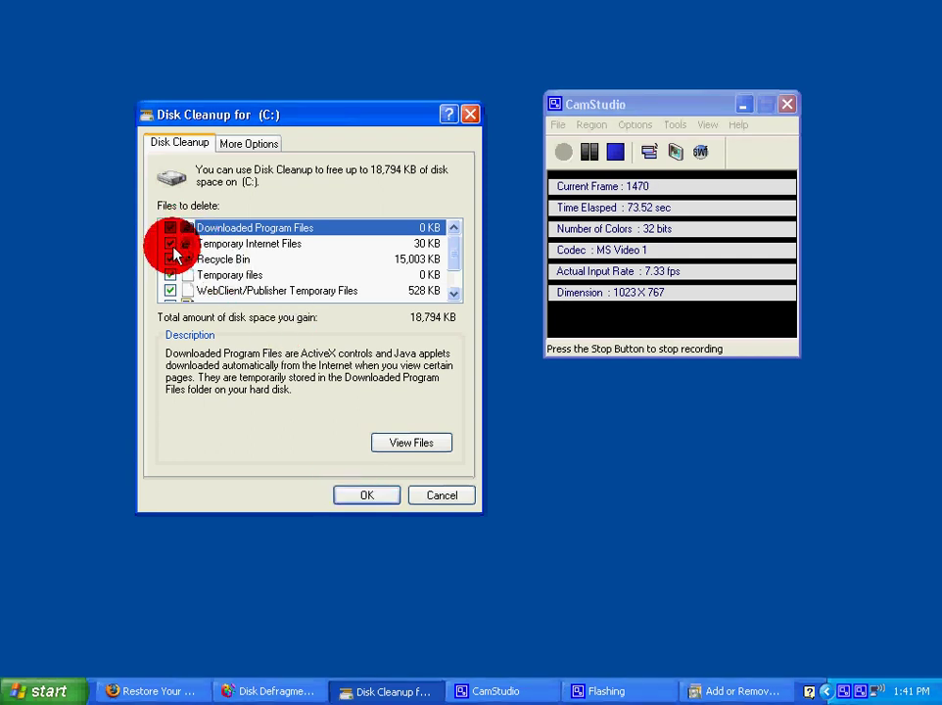
left_click_drag(462, 262, 459, 282)
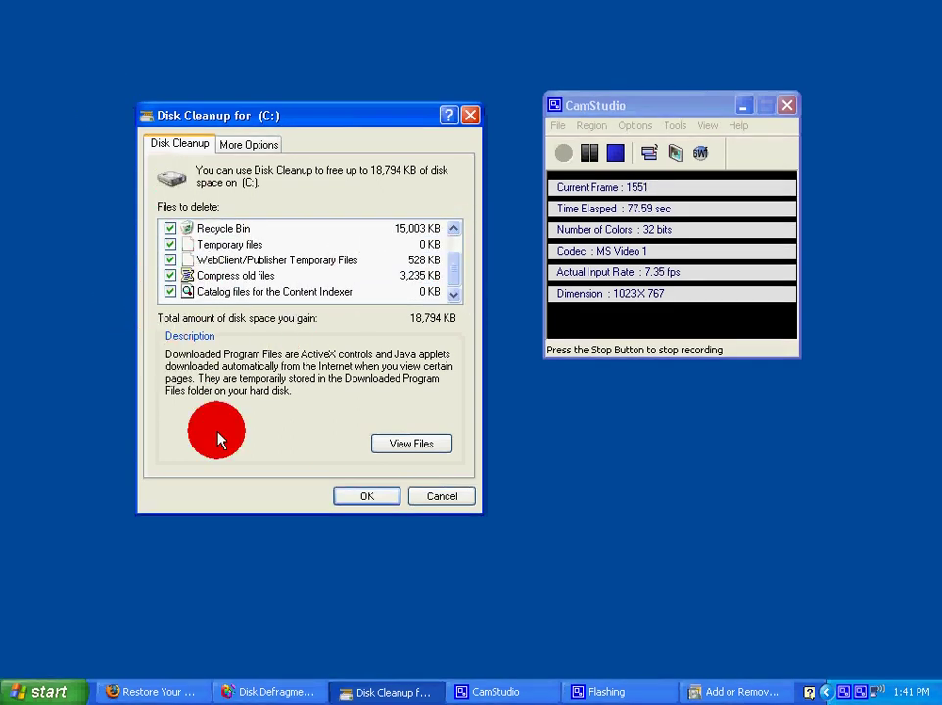
left_click(365, 497)
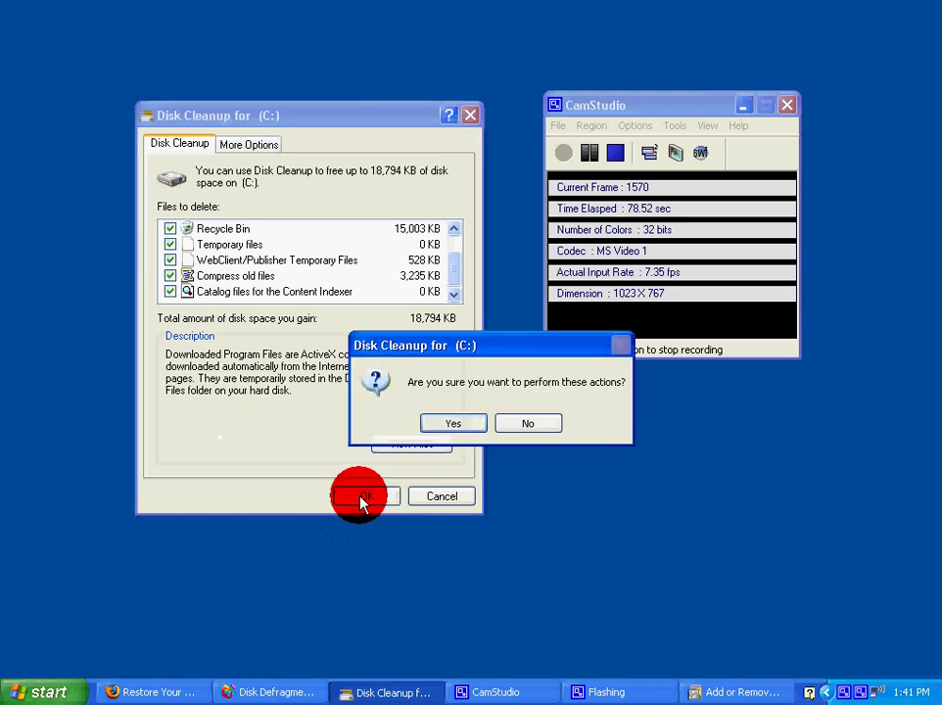
left_click(445, 425)
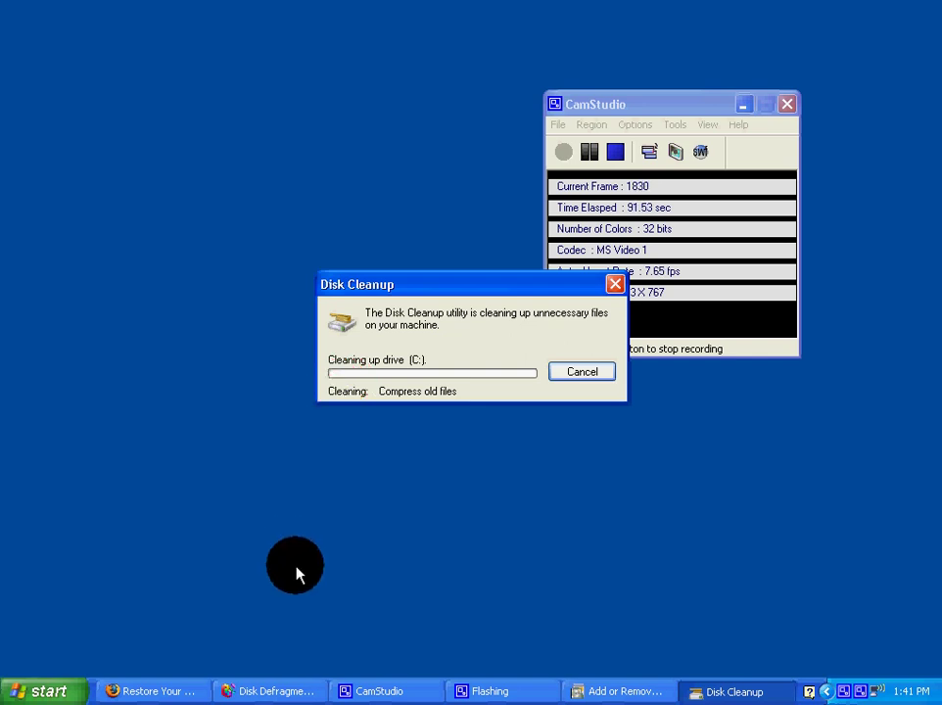
- Bring Disk Defragmenter, defragmenting drive C: at 20%, to the front and reposition it
left_click(253, 692)
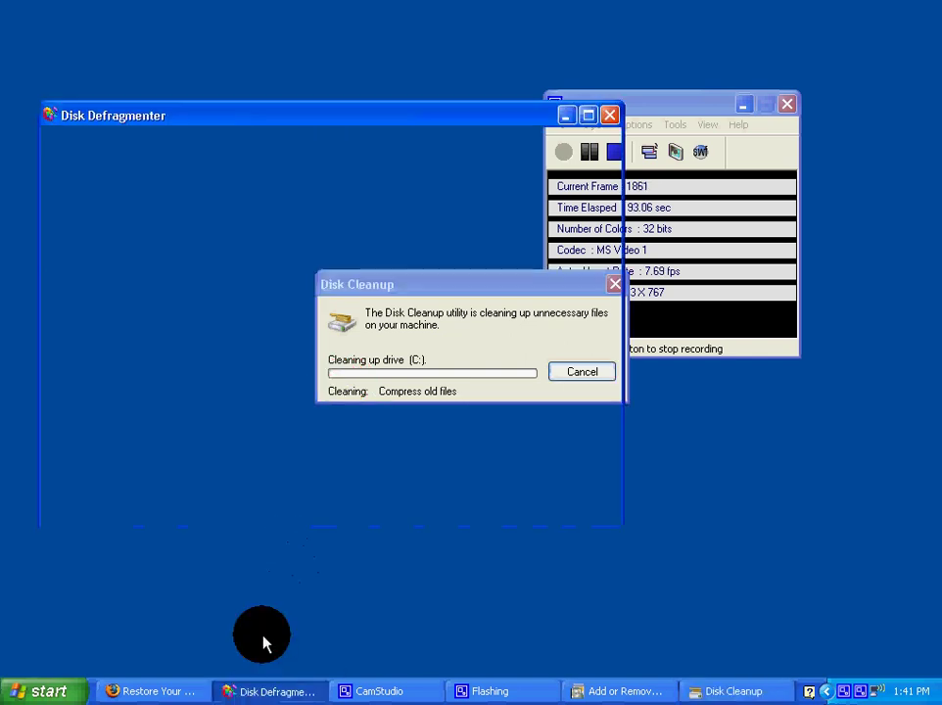
left_click(379, 377)
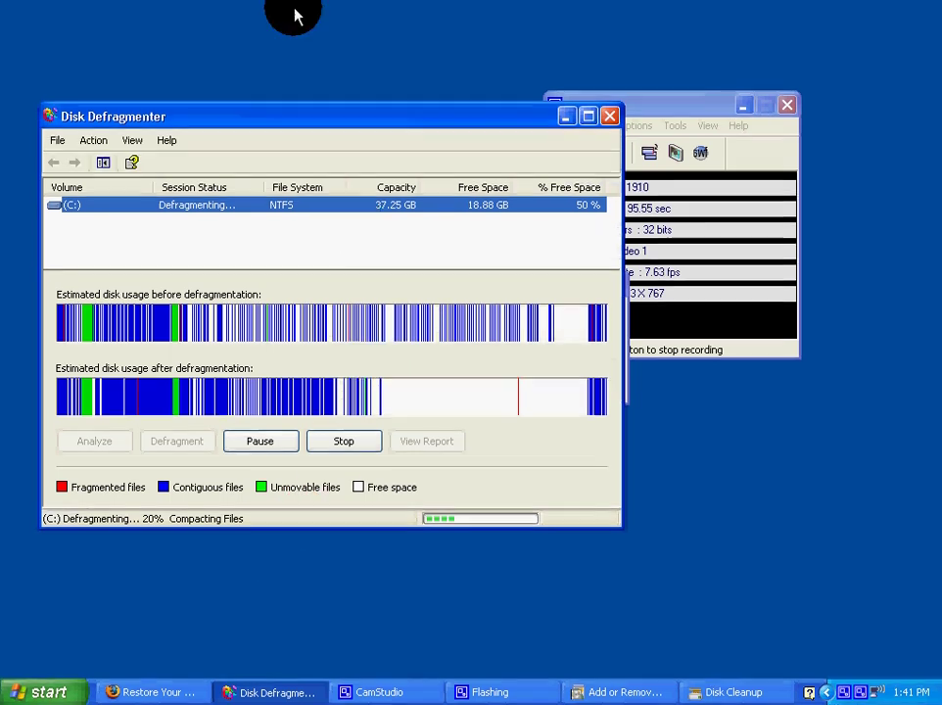
left_click(287, 141)
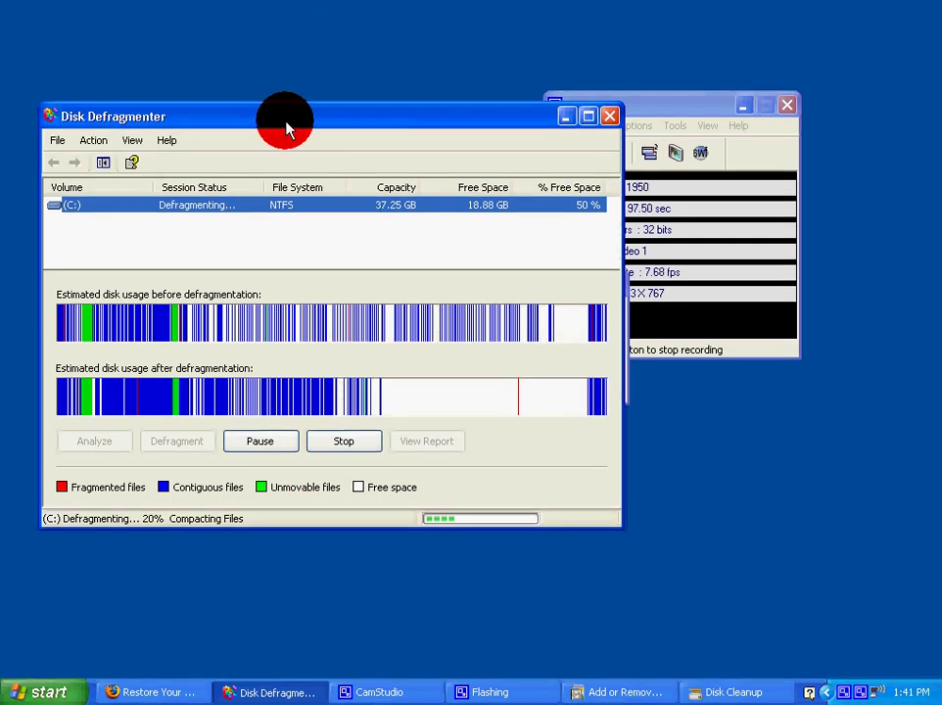
left_click_drag(287, 124, 357, 106)
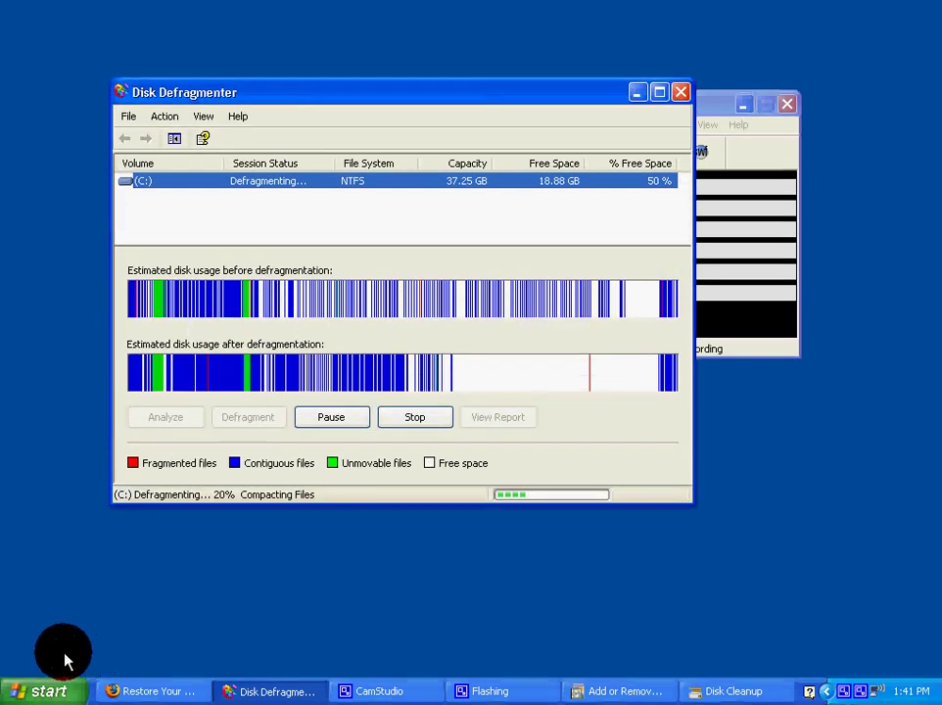
- Launch CCleaner from the Start > All Programs > CCleaner folder
left_click(44, 688)
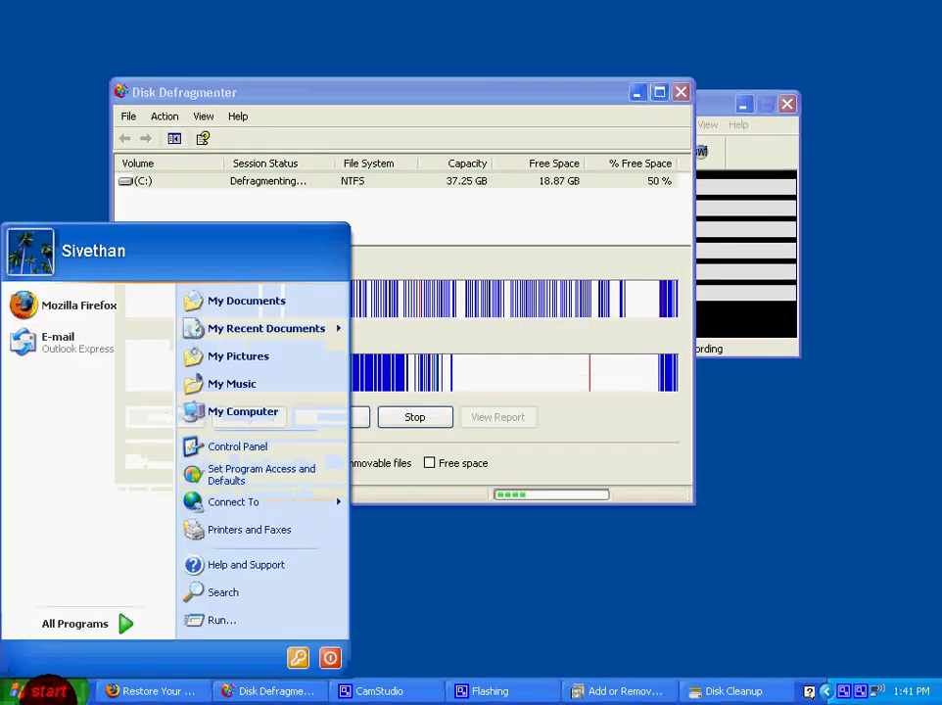
mouse_move(101, 631)
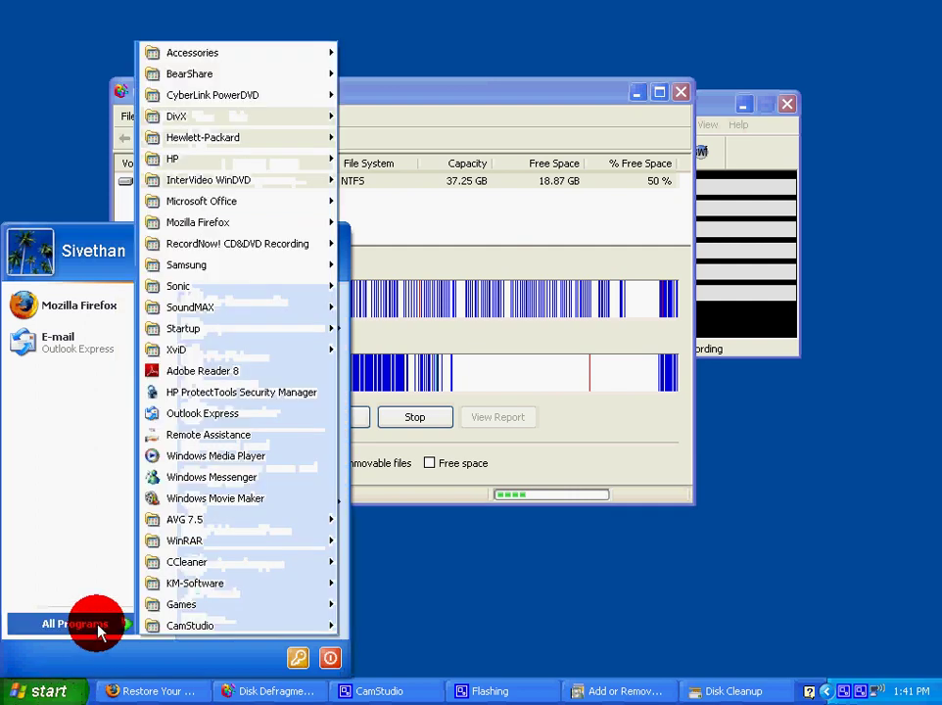
mouse_move(160, 624)
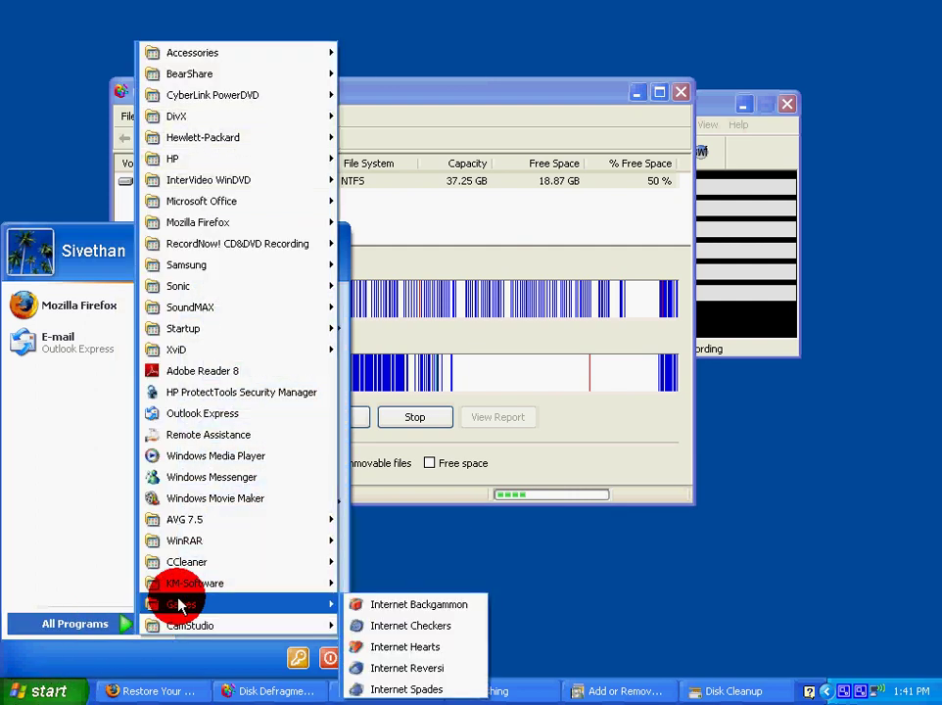
mouse_move(218, 563)
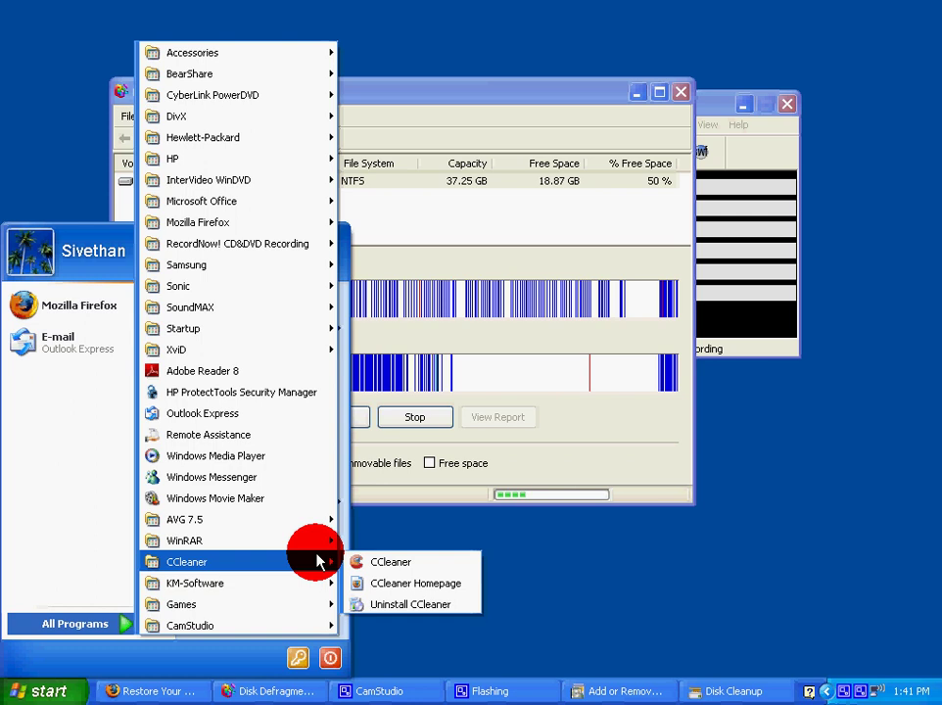
mouse_move(328, 544)
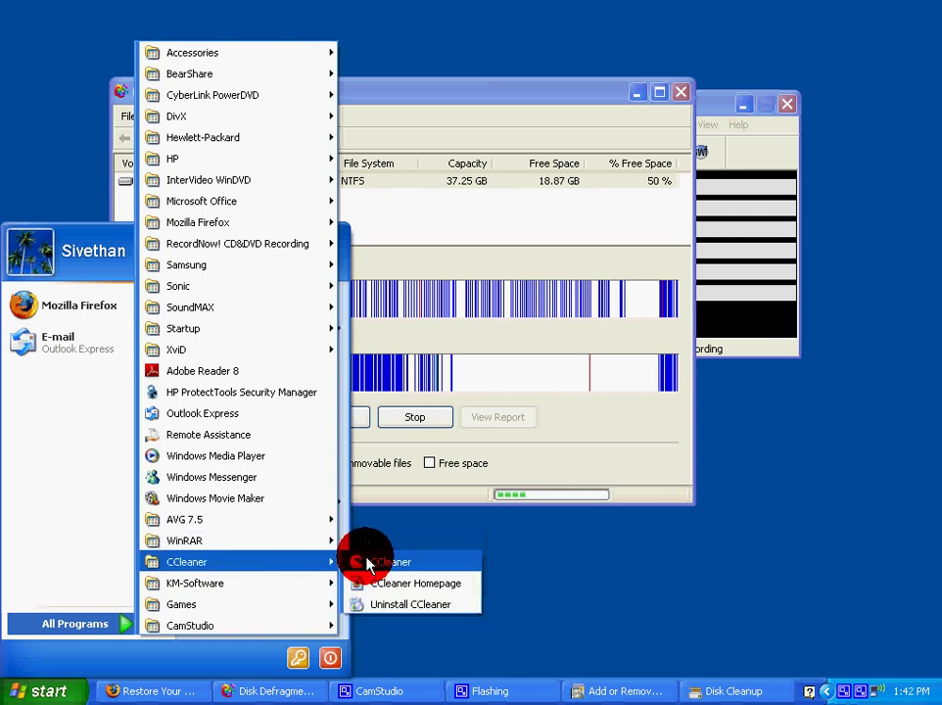
left_click(369, 562)
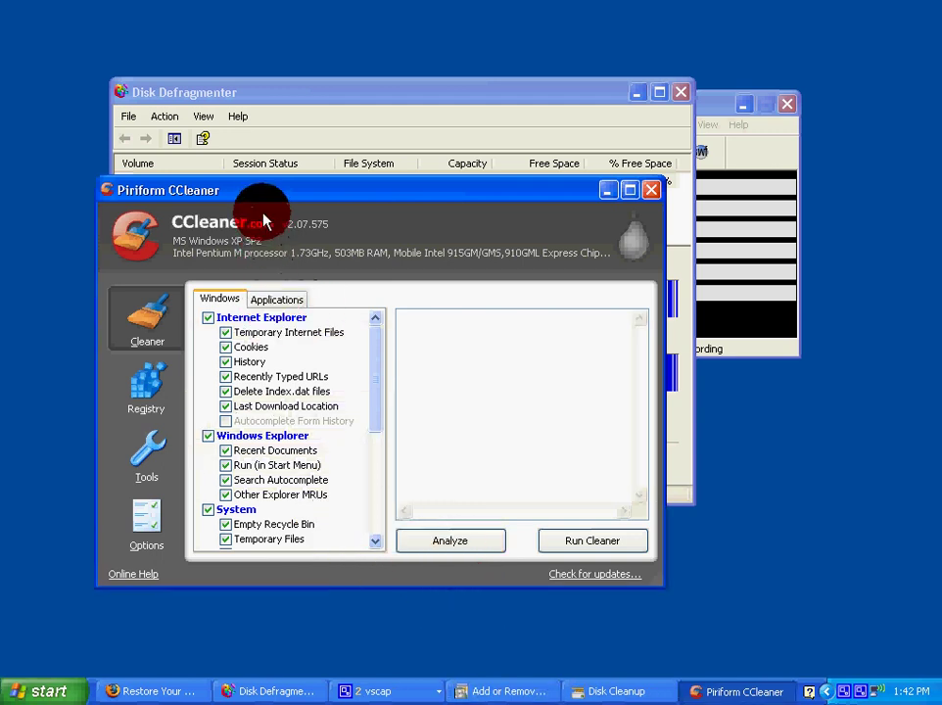
- Run CCleaner's cleaner on the checked items and review the 14.8MB removed results
left_click_drag(270, 195, 282, 204)
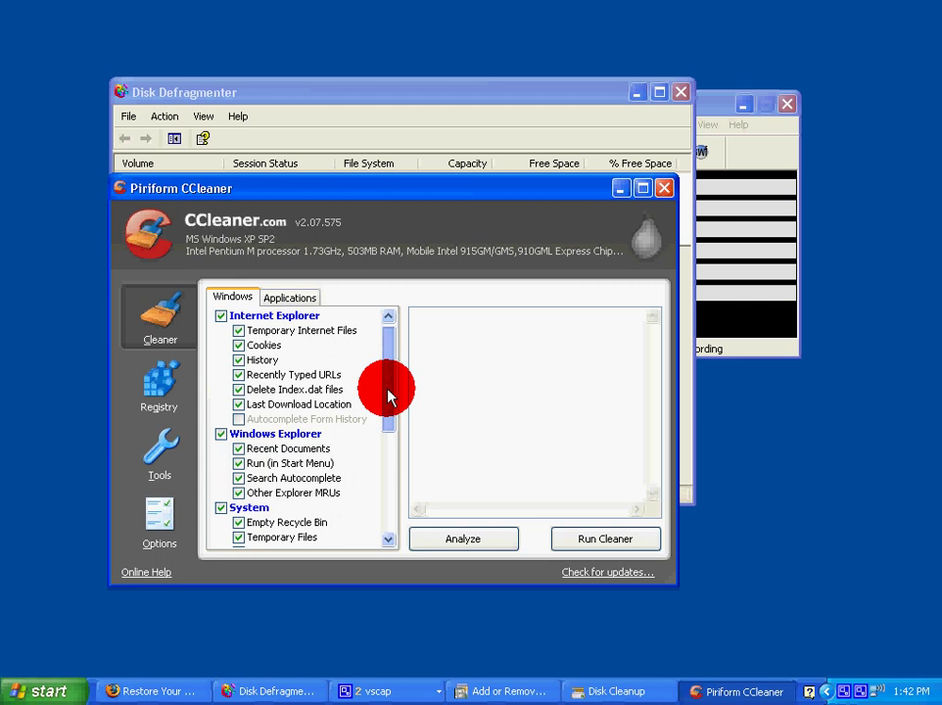
scroll(388, 396, "down", 1)
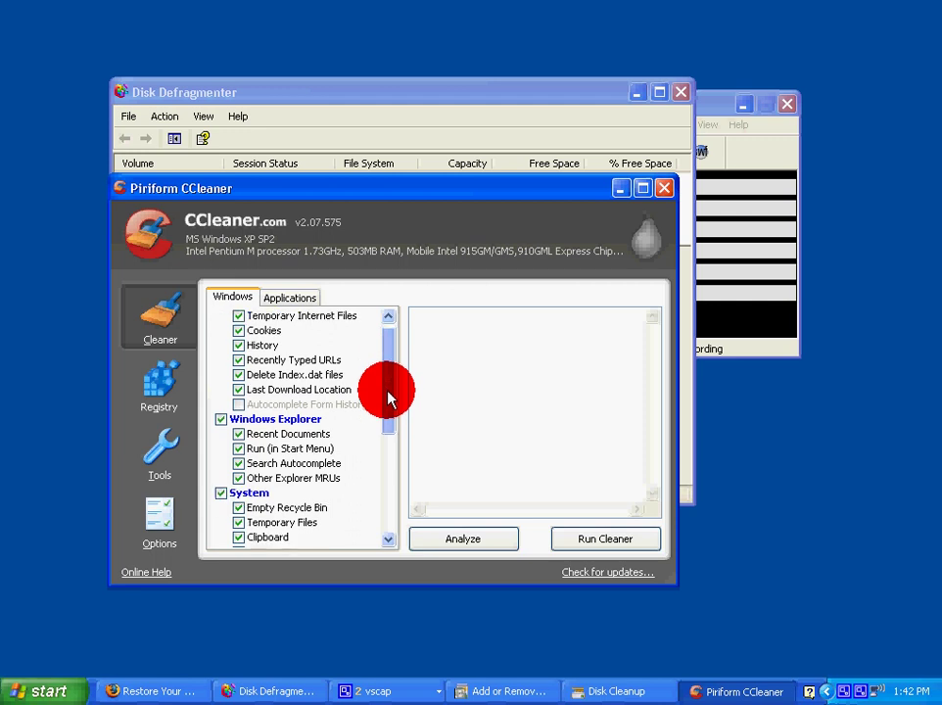
left_click(585, 538)
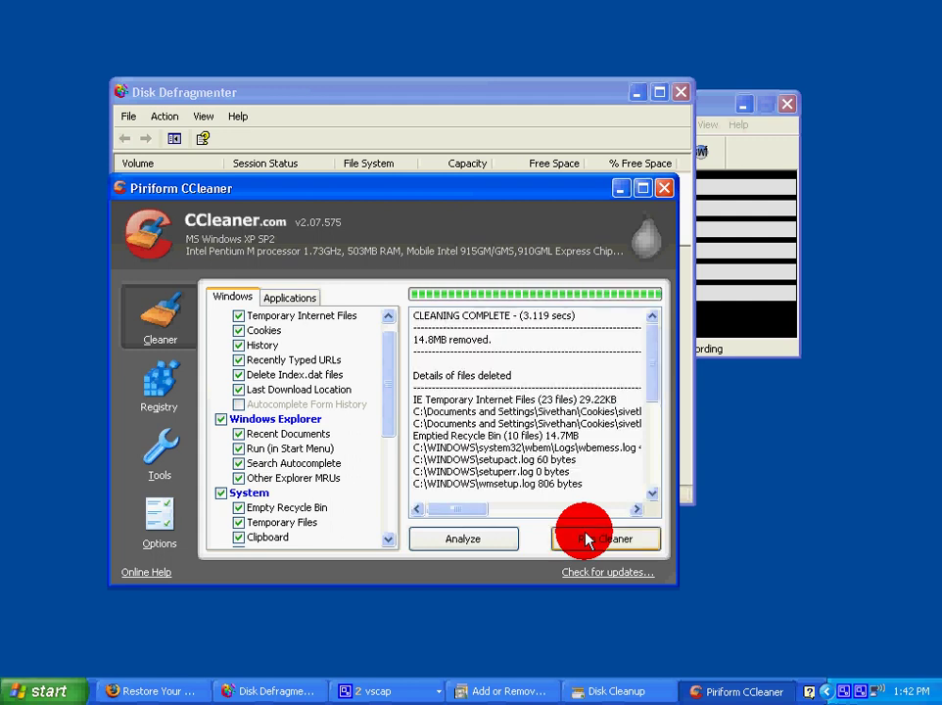
scroll(652, 386, "down", 2)
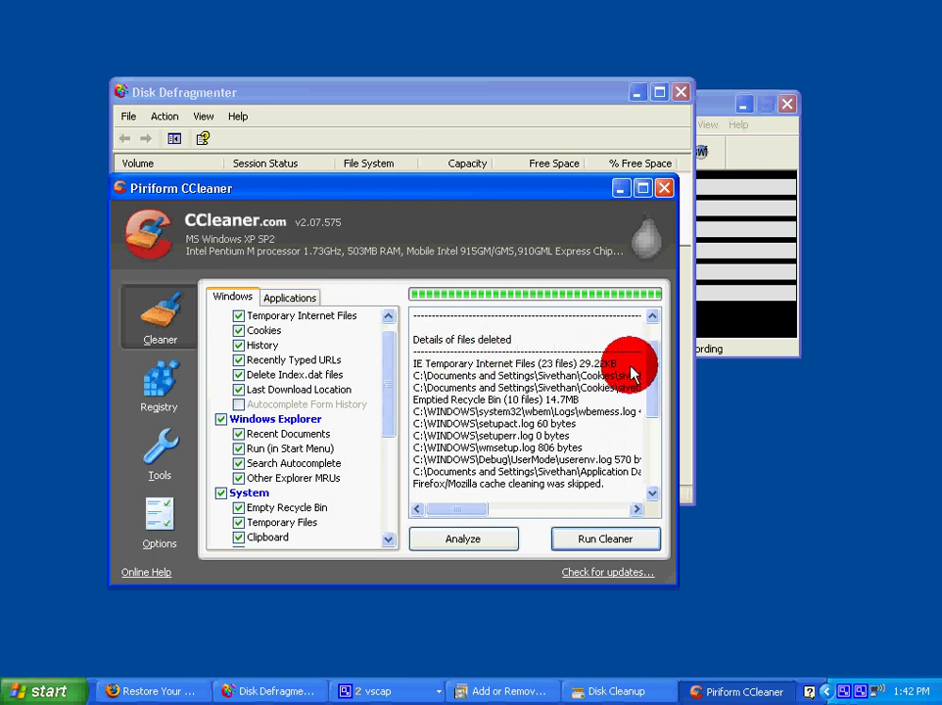
scroll(654, 372, "up", 1)
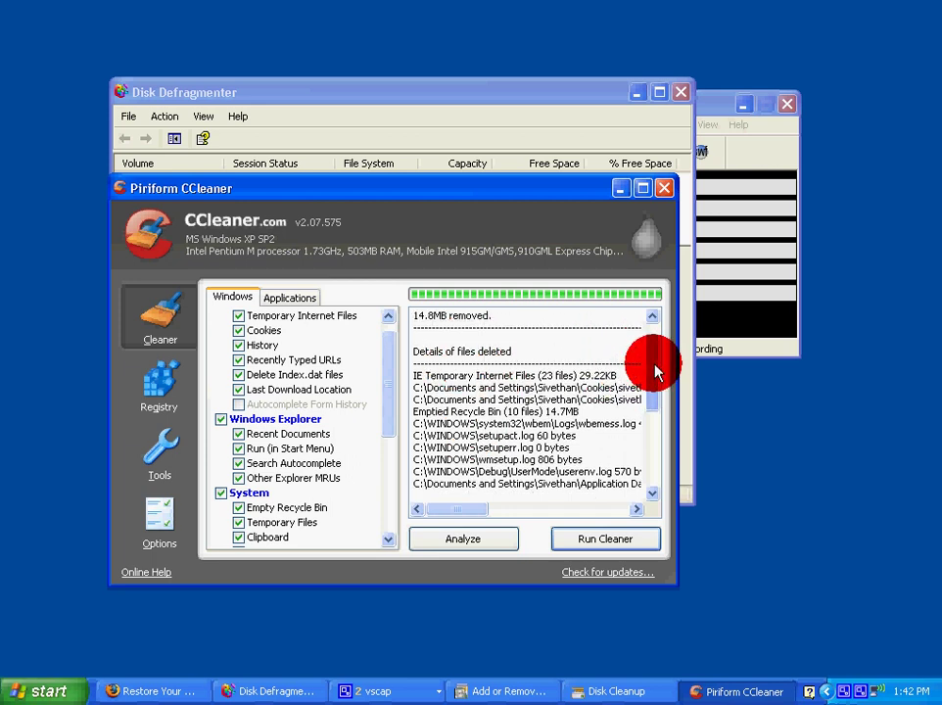
scroll(655, 370, "up", 1)
left_click_drag(654, 368, 654, 442)
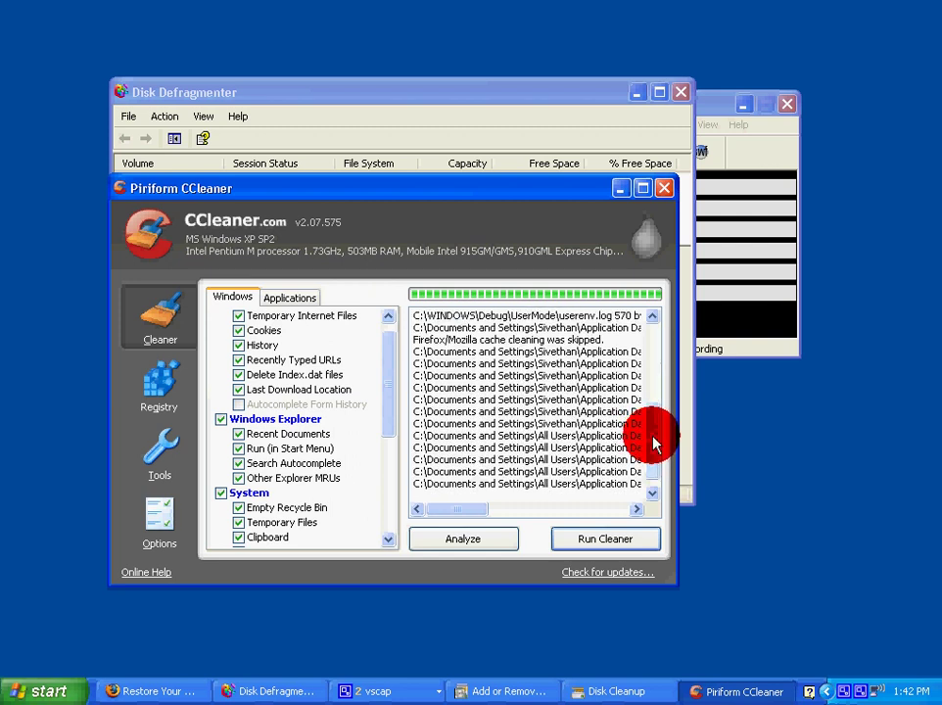
- Close CCleaner, then run msconfig from the Start > Run box
left_click(665, 188)
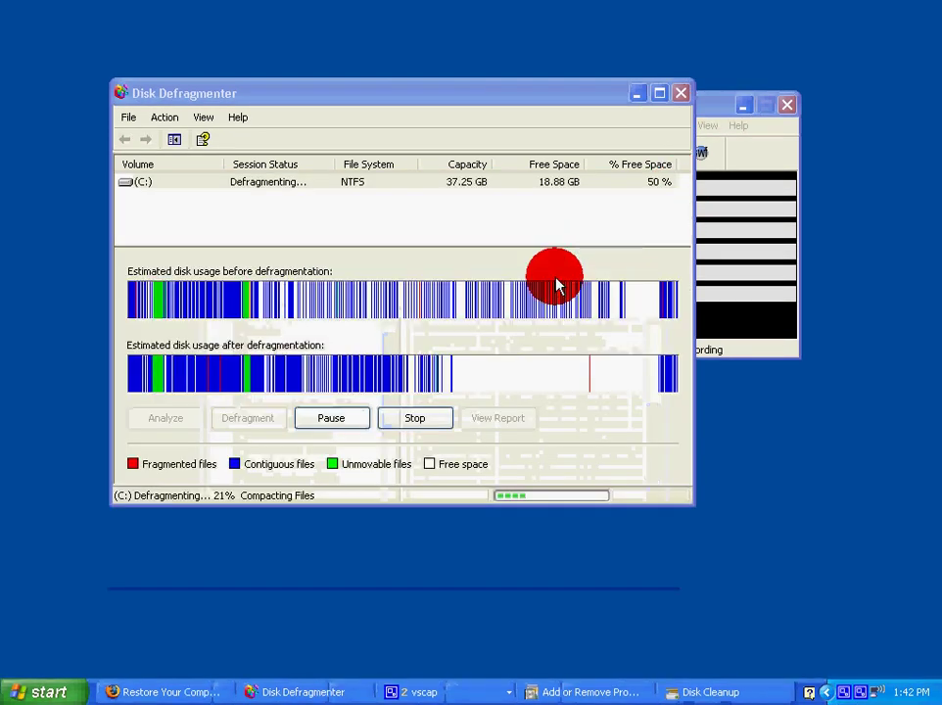
left_click(42, 692)
left_click(206, 627)
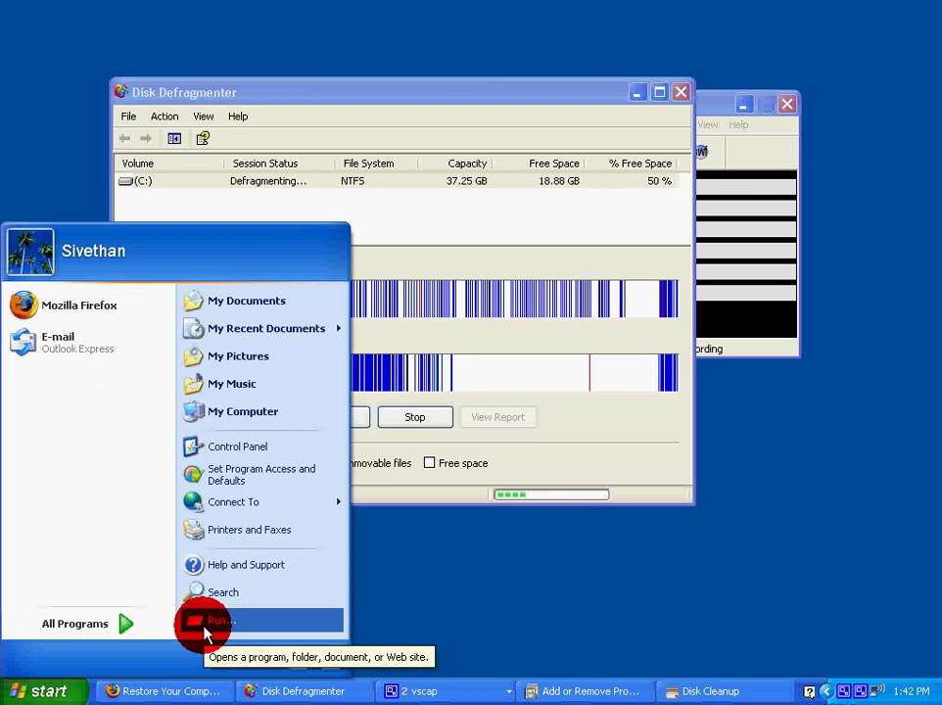
left_click(208, 623)
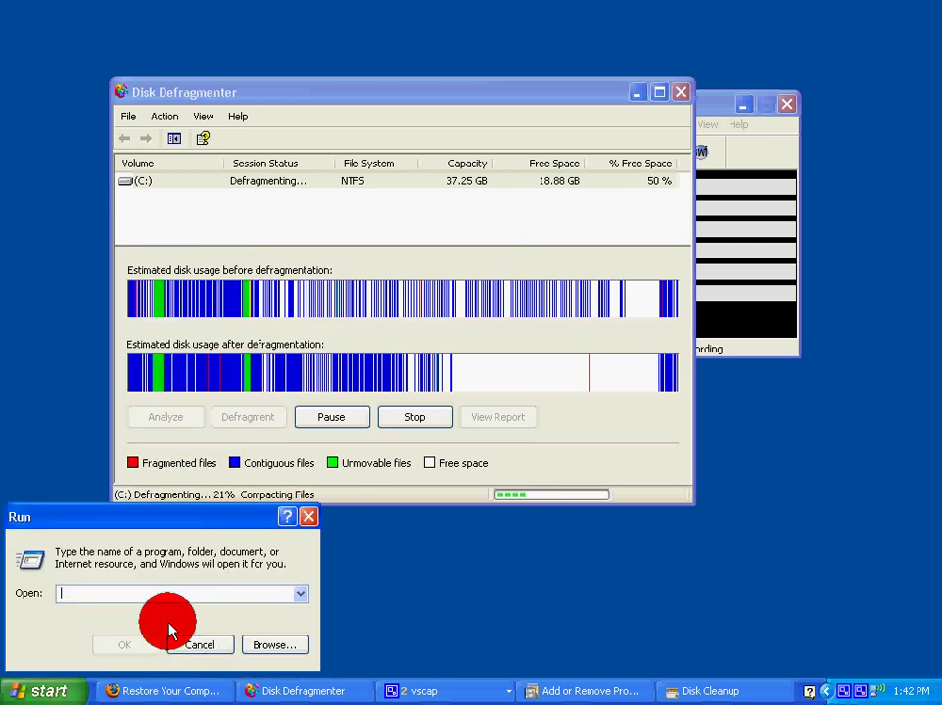
type("msco")
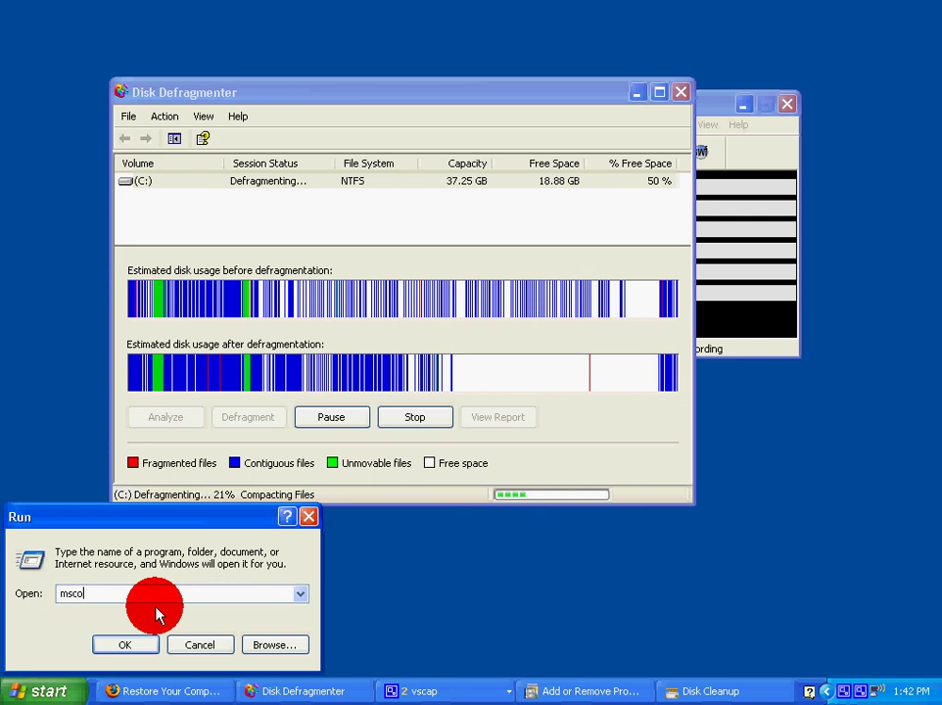
type("nfig")
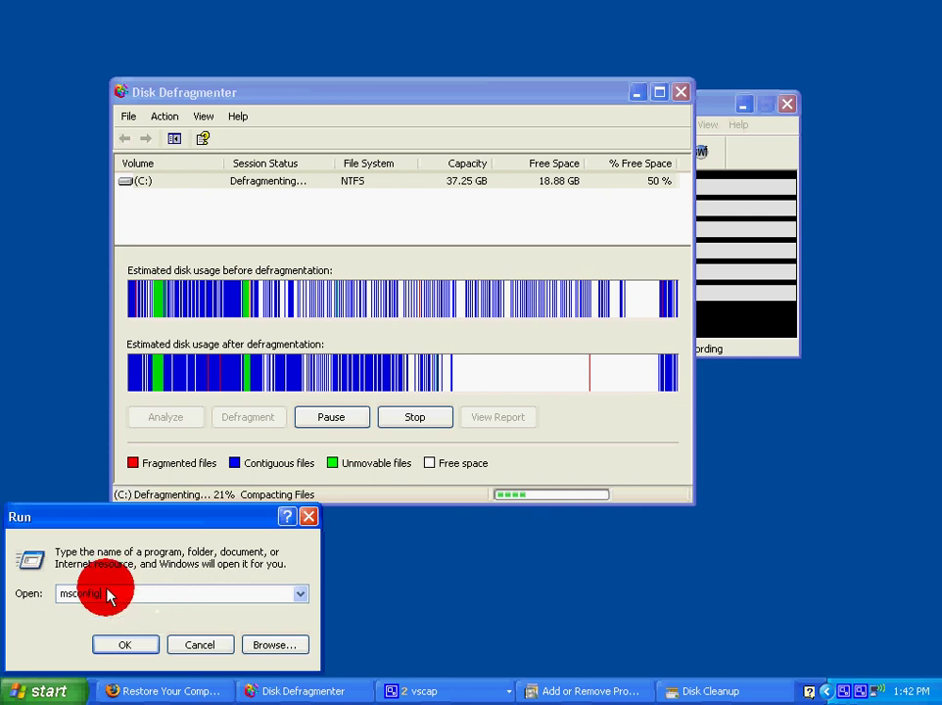
left_click(119, 648)
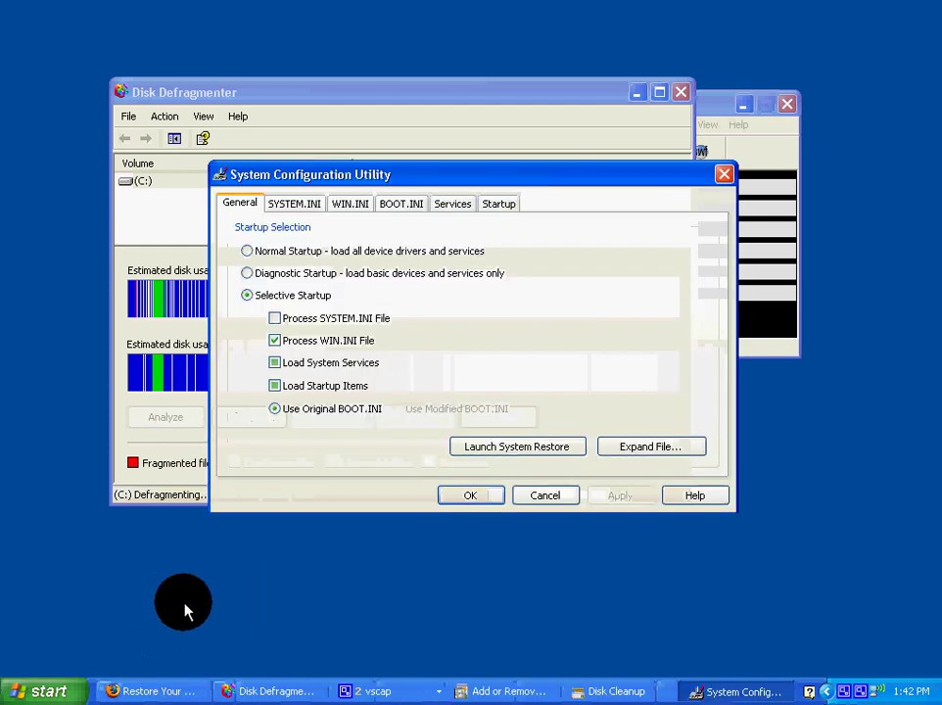
- Review the Startup tab items, apply with OK and choose Exit Without Restart
left_click(498, 203)
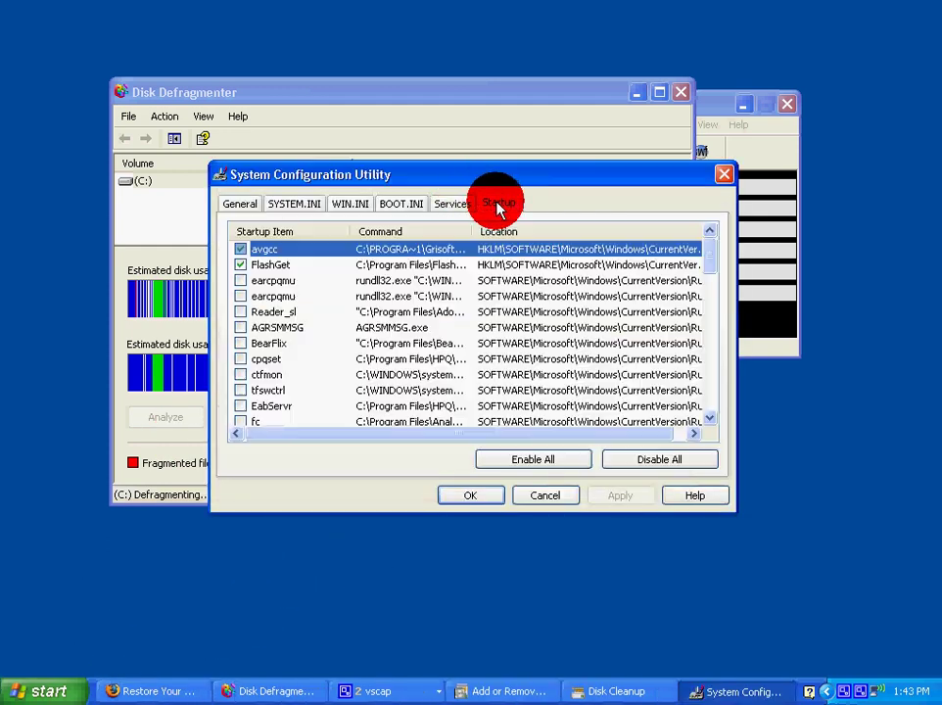
mouse_move(705, 255)
left_mouse_down()
mouse_move(707, 400)
mouse_move(716, 325)
mouse_move(708, 258)
left_mouse_up()
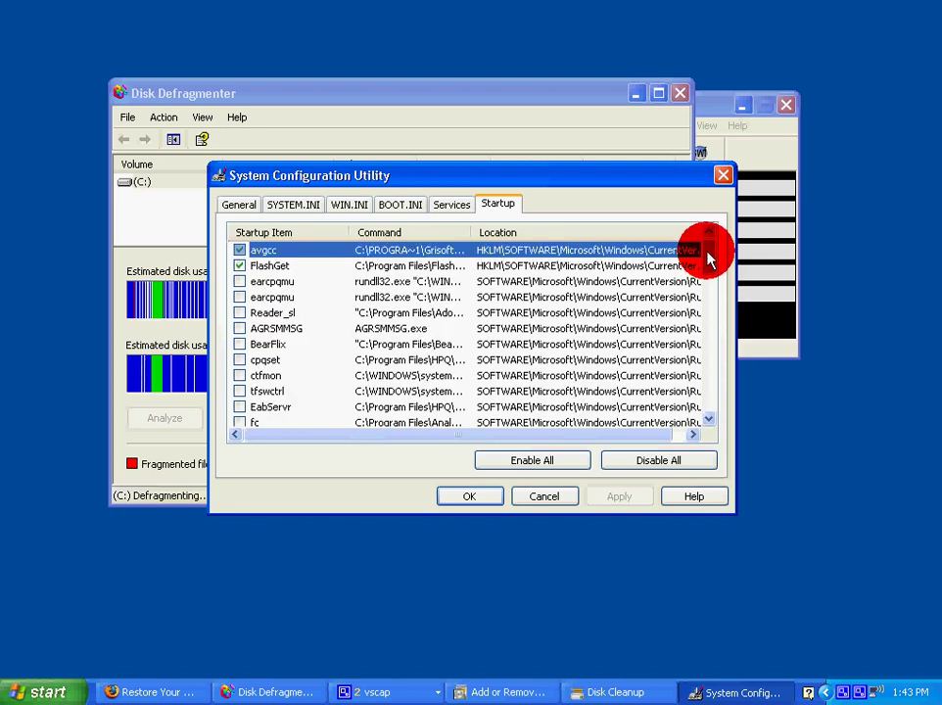
left_click(470, 497)
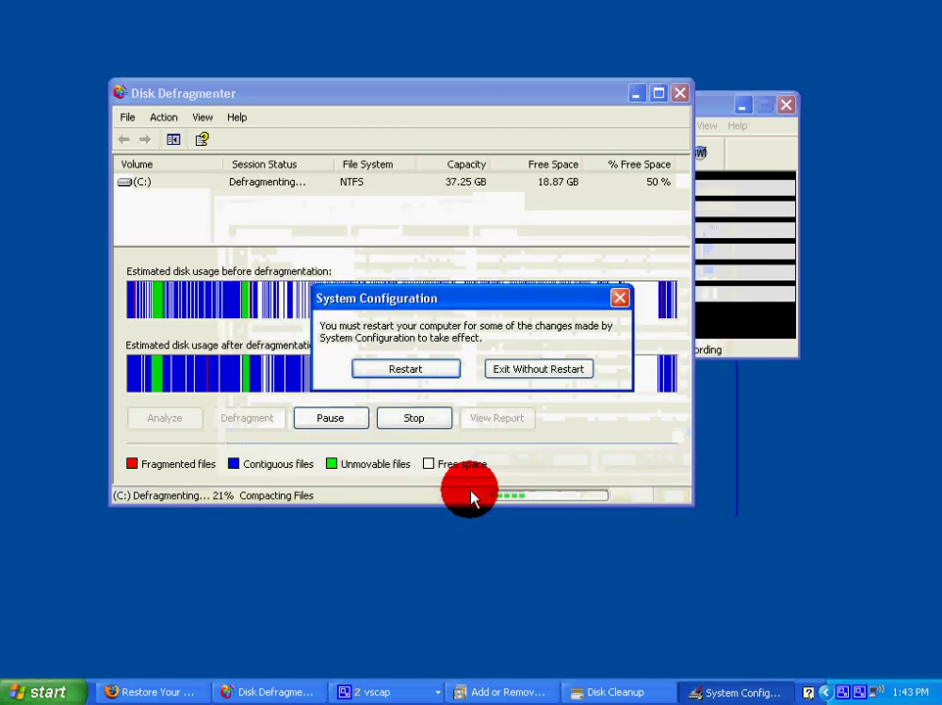
left_click(538, 369)
- Open Start > All Programs and expand the CCleaner folder's submenu
left_click(49, 690)
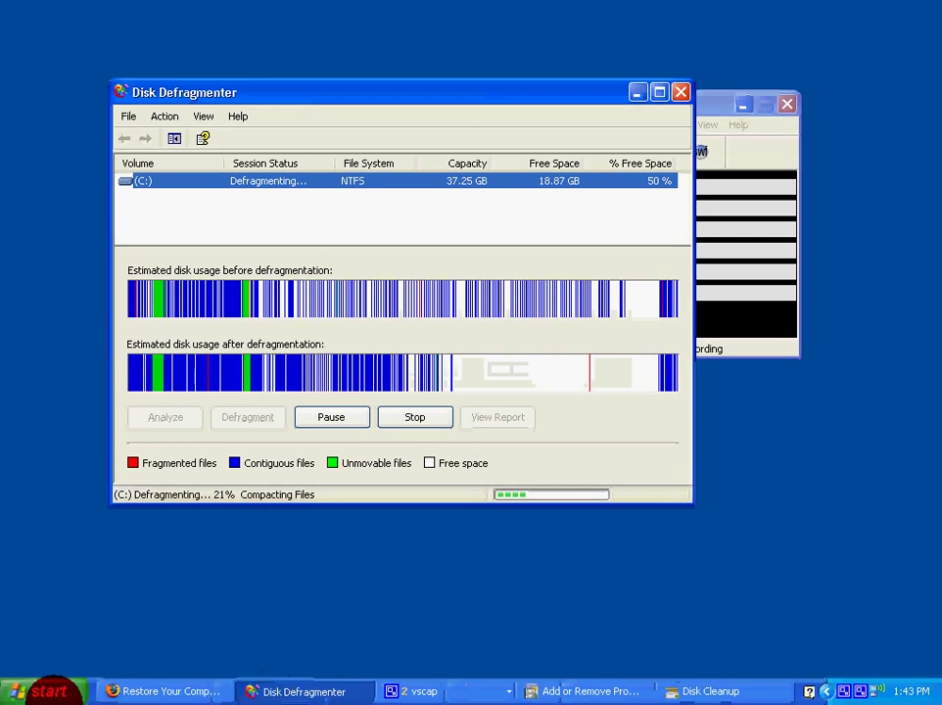
left_click(105, 642)
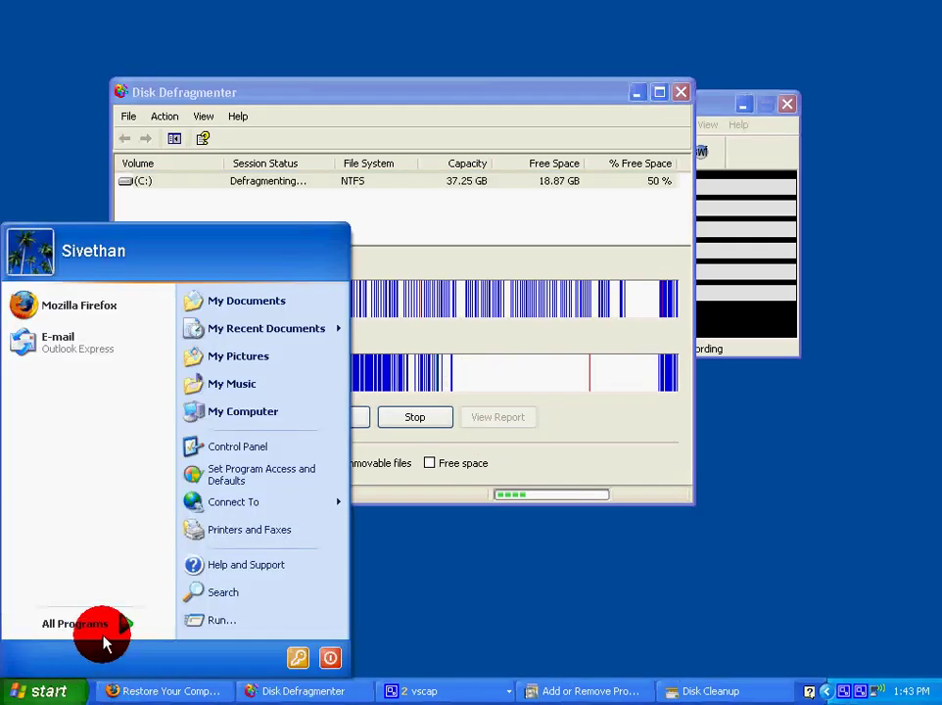
mouse_move(210, 627)
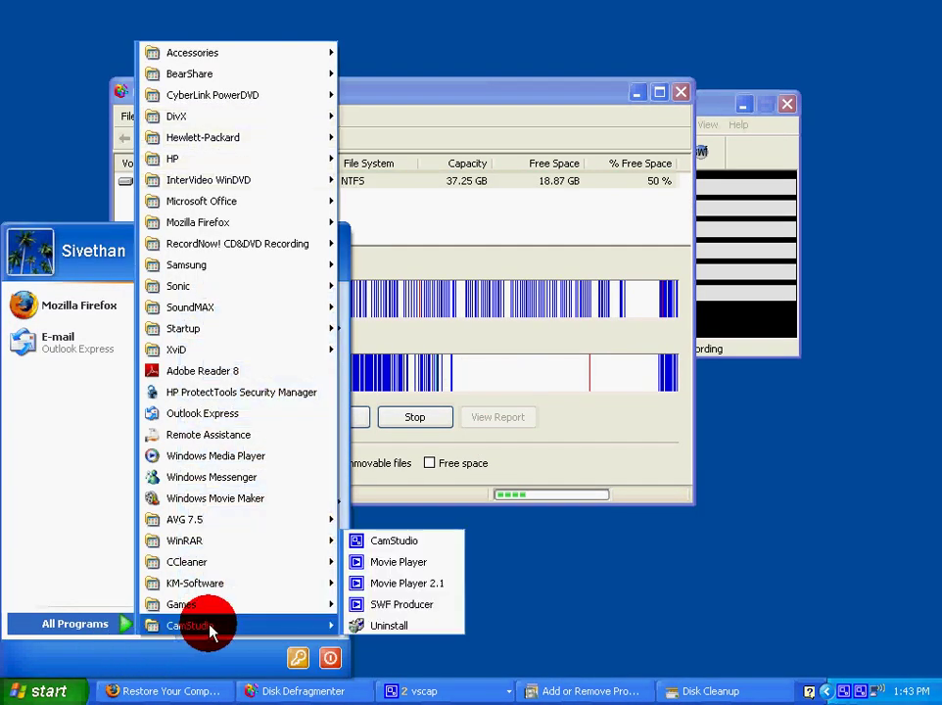
mouse_move(277, 559)
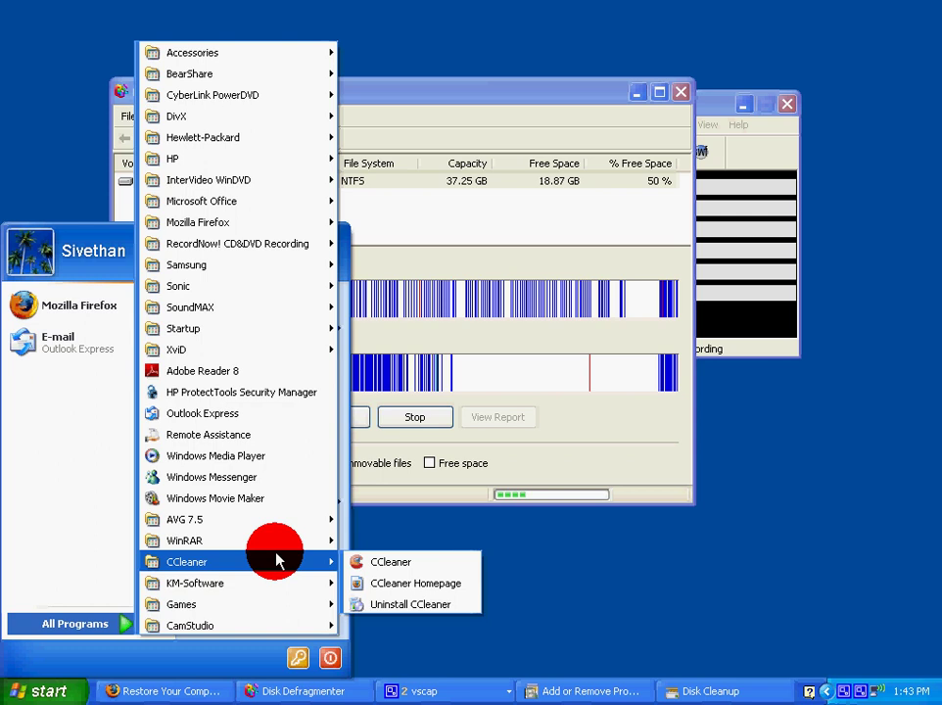